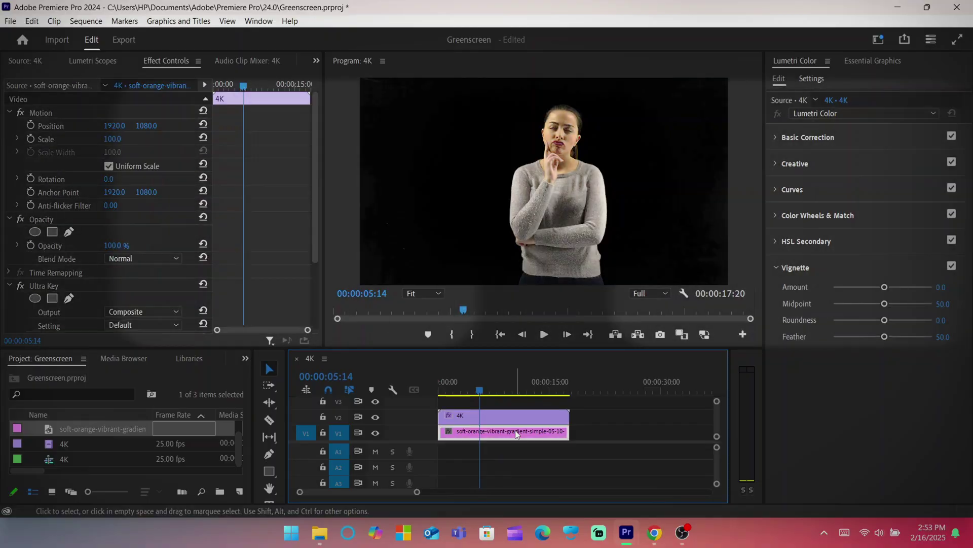
Step: Select the gradient background clip to preview the keyed woman over the orange gradient
click(515, 433)
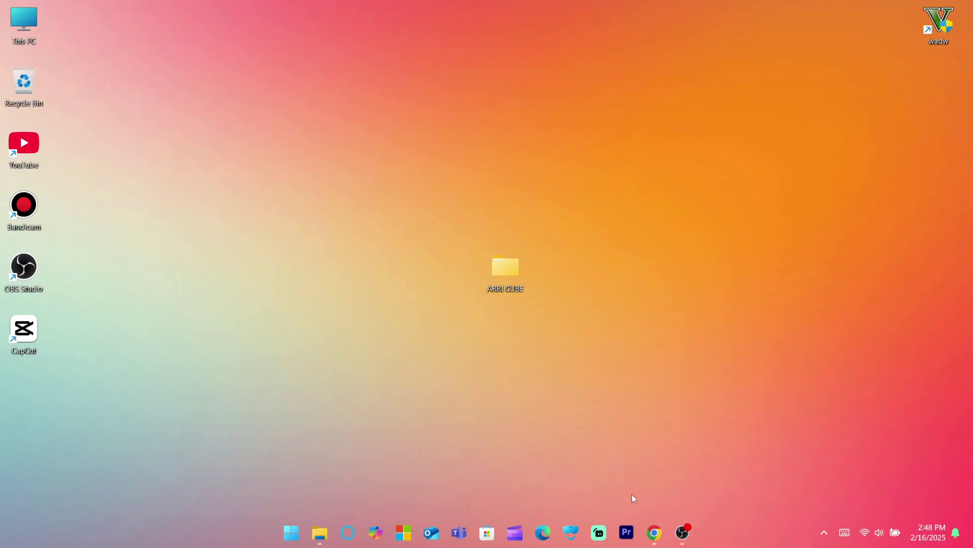
Step: Launch Premiere Pro and create the Greenscreen project from the 4K green-screen clip
click(628, 533)
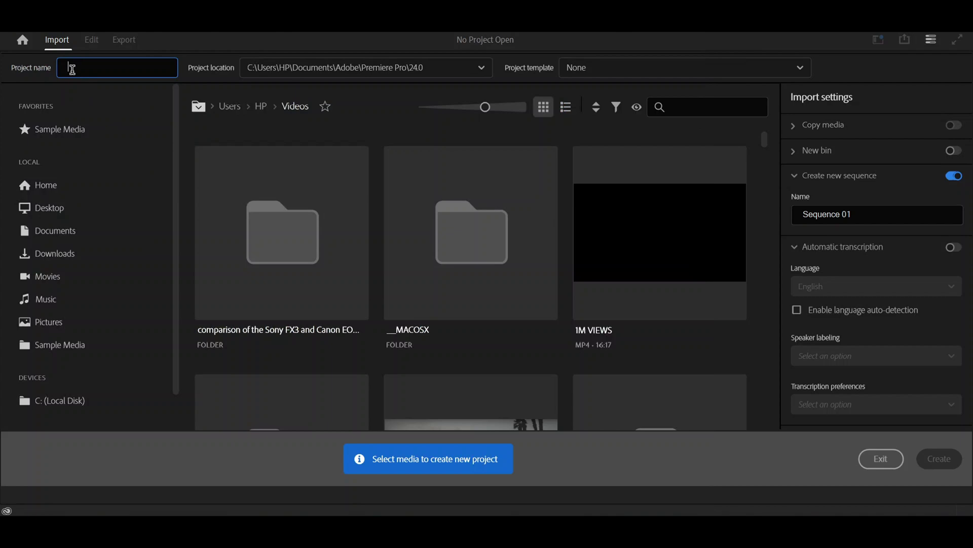
text(Greenscreen)
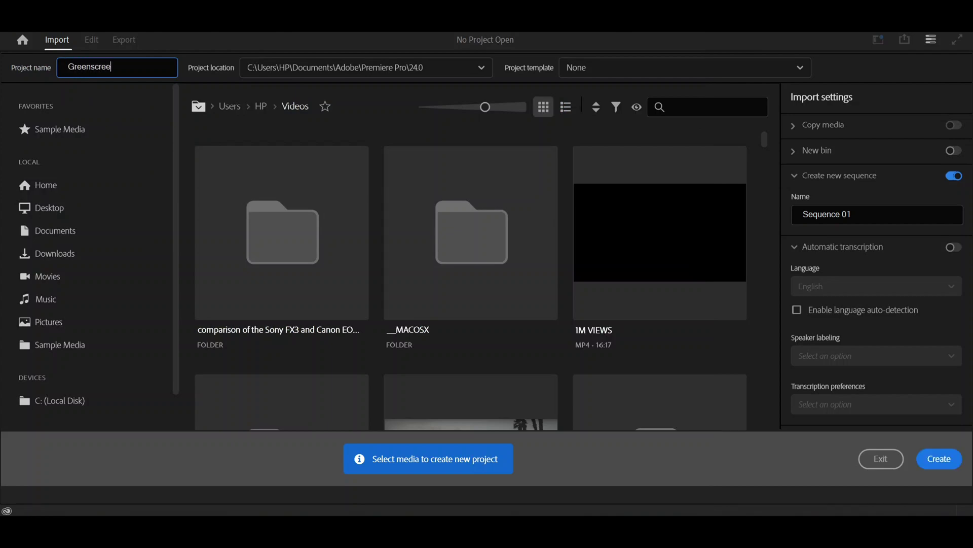
click(940, 458)
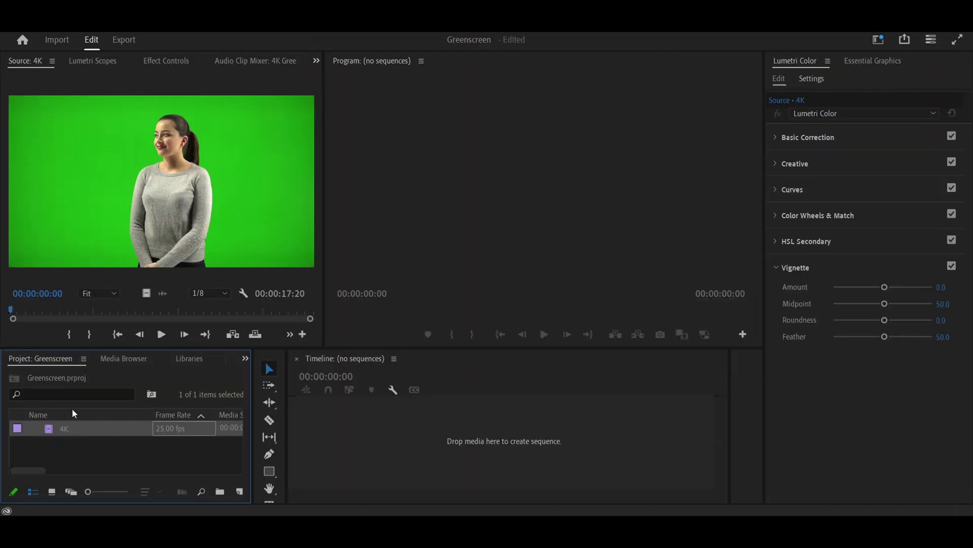
Step: Make a sequence from the 4K clip in the empty Timeline and move the playhead later
drag(119, 428, 369, 422)
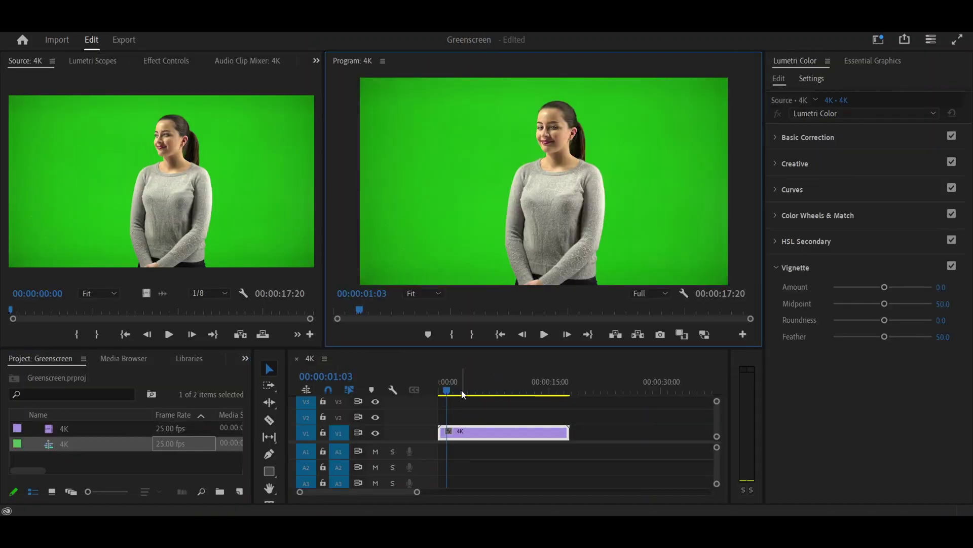
click(461, 391)
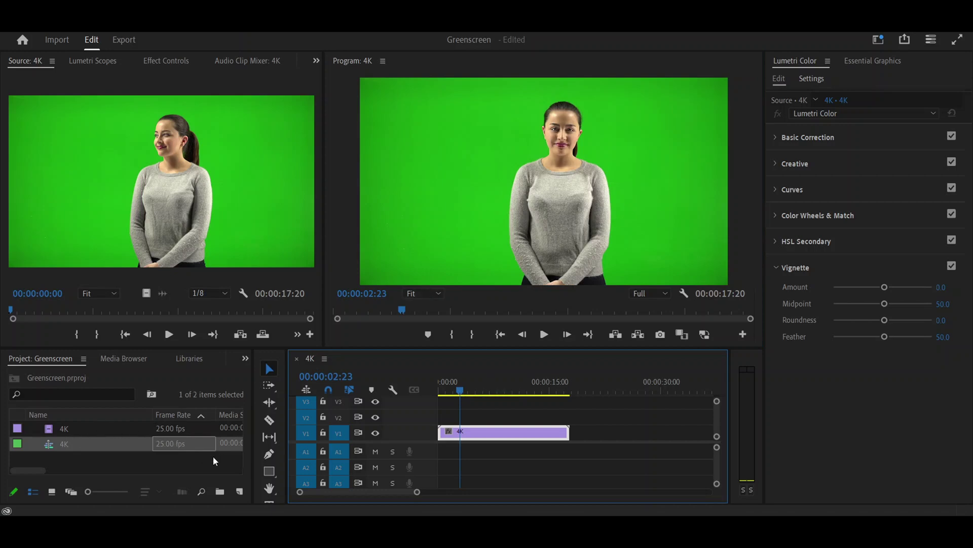
Step: Find Ultra Key in the Effects panel and drop it onto the 4K timeline clip
click(245, 358)
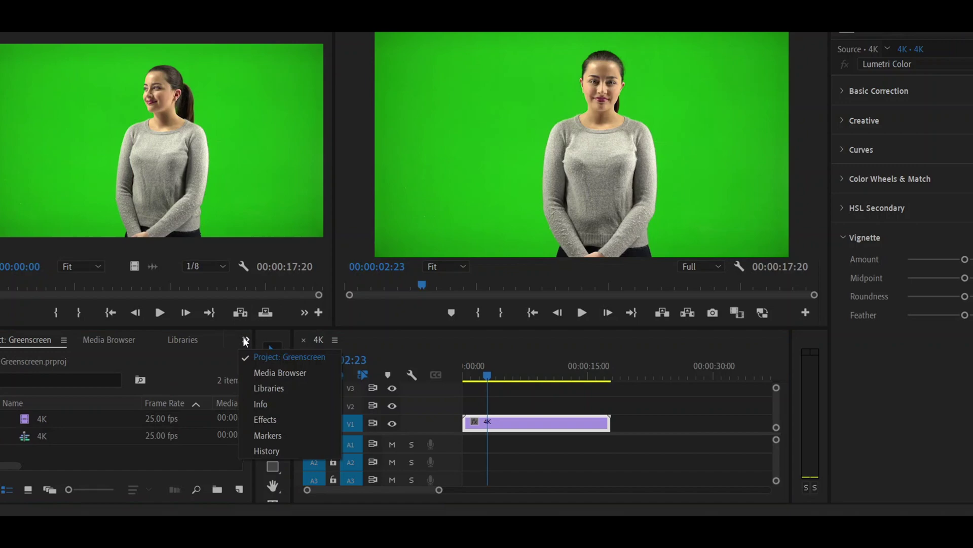
click(265, 418)
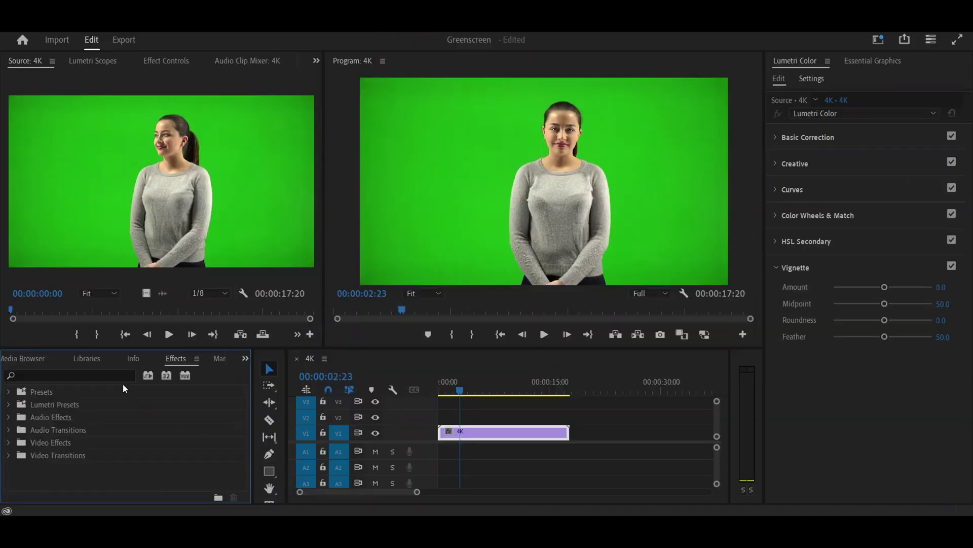
click(73, 375)
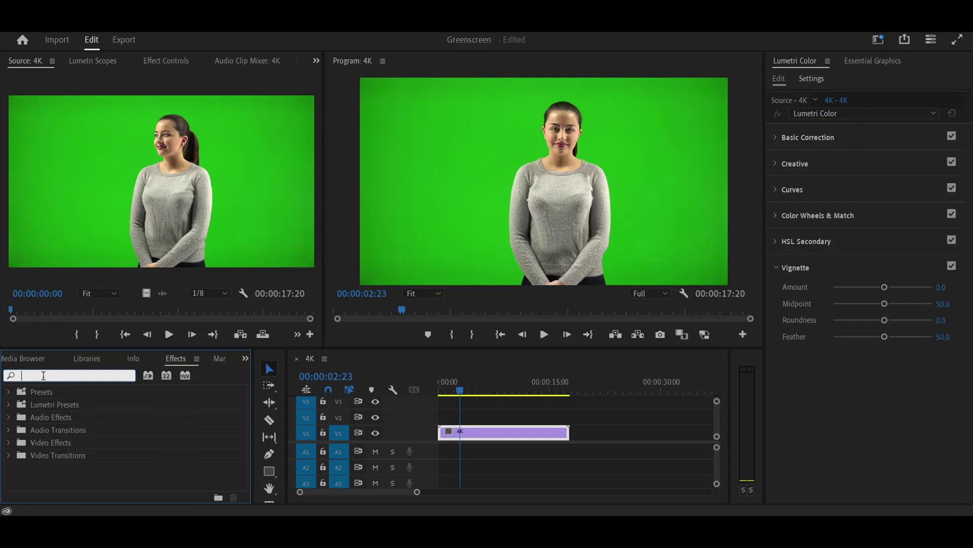
text(key)
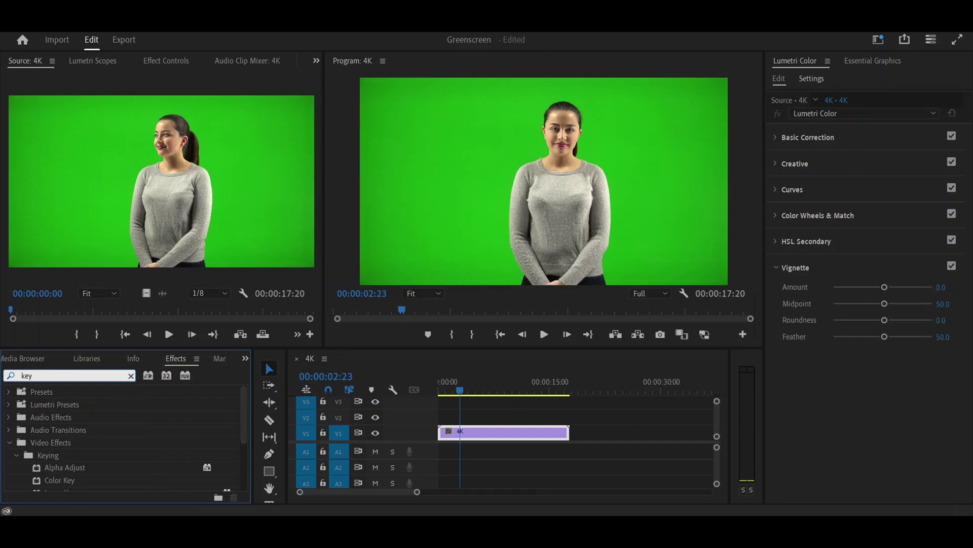
scroll(74, 438, down, 3)
scroll(76, 438, up, 2)
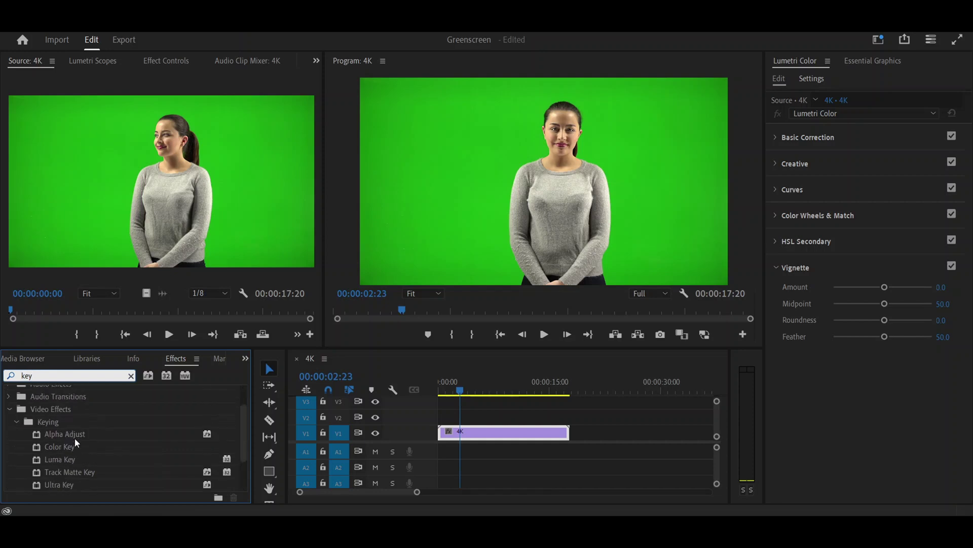
scroll(75, 437, down, 3)
scroll(74, 437, up, 1)
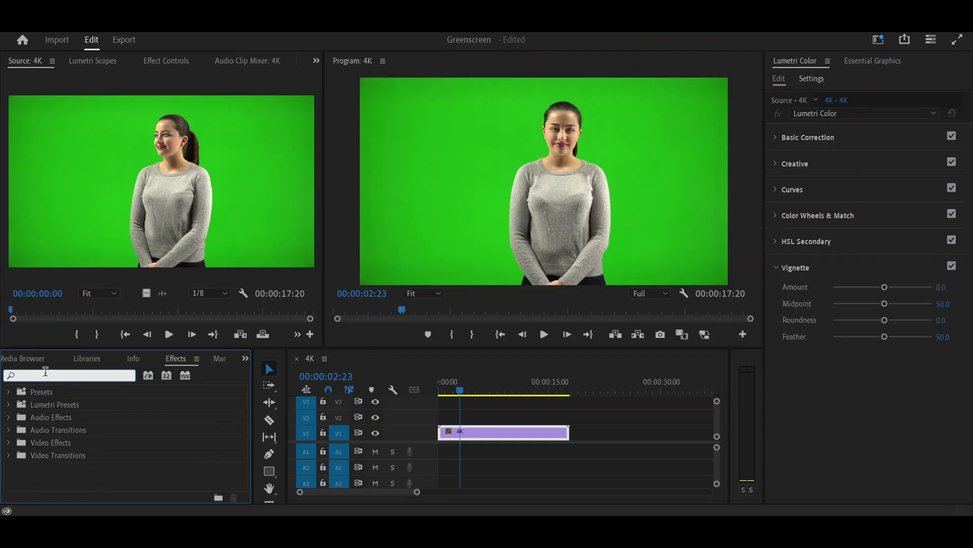
text(ult)
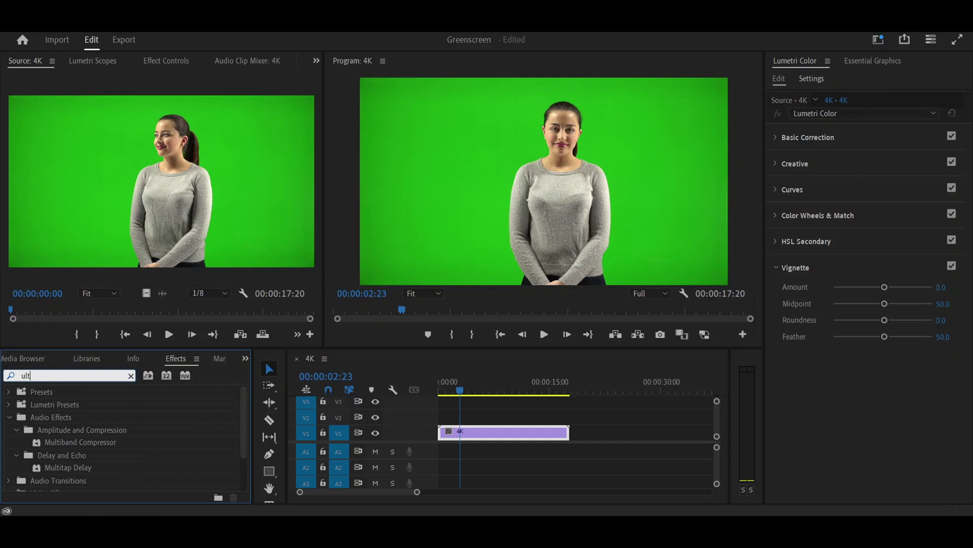
text(ra)
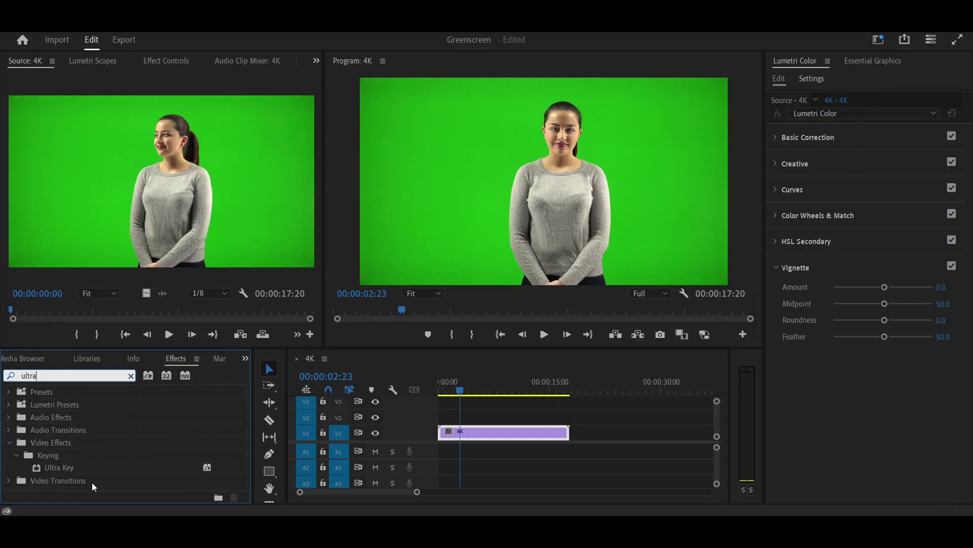
drag(54, 469, 486, 429)
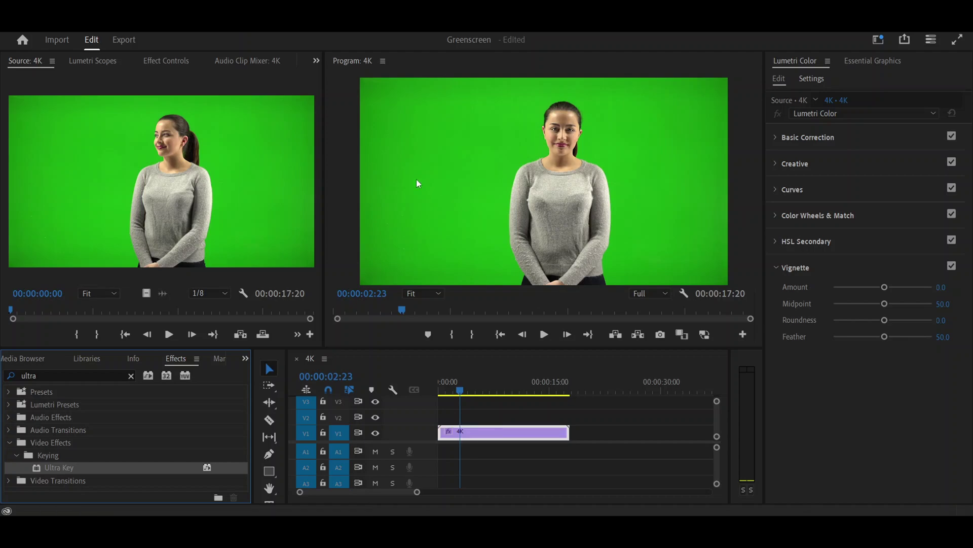
Step: Set Ultra Key's Key Color to the green backdrop using the eyedropper in Effect Controls
click(168, 61)
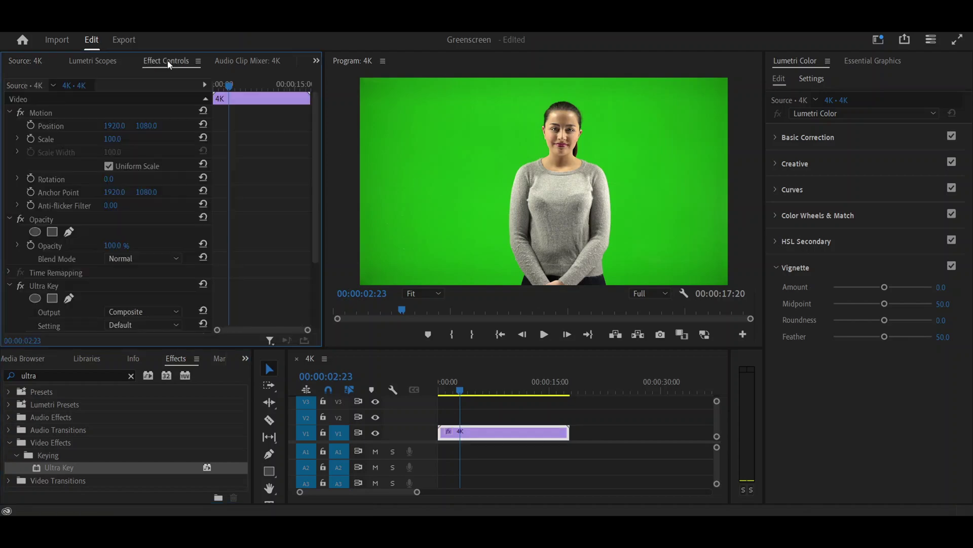
scroll(56, 298, down, 1)
scroll(55, 298, down, 2)
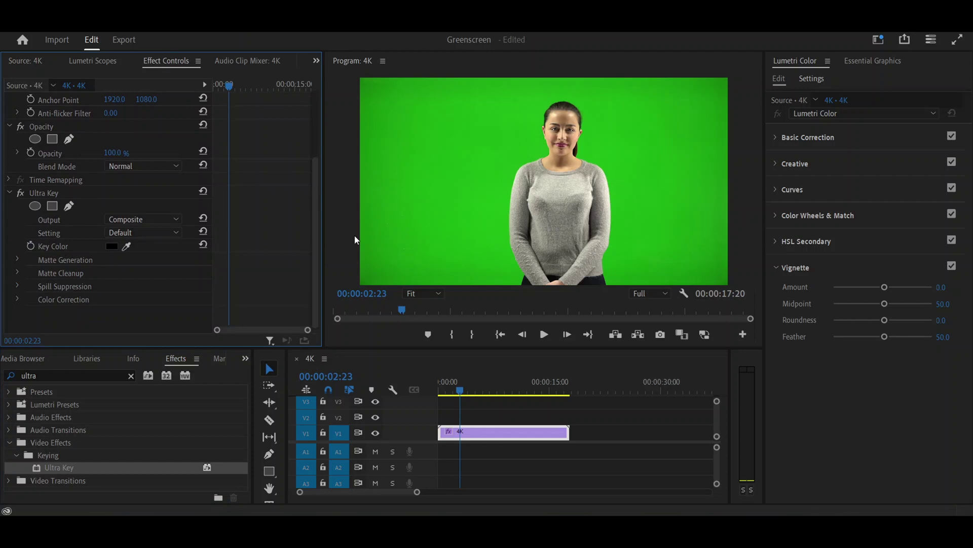
click(126, 249)
click(489, 159)
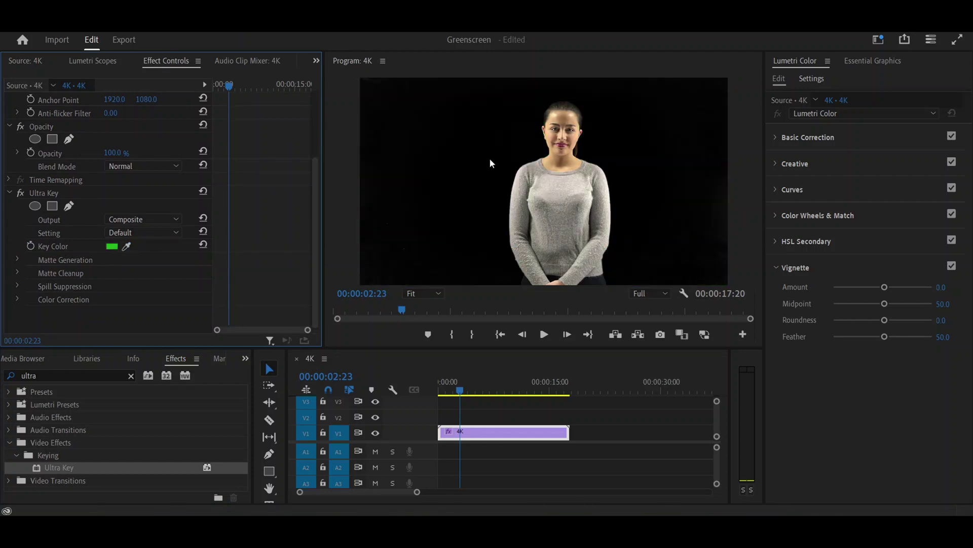
click(436, 294)
click(425, 391)
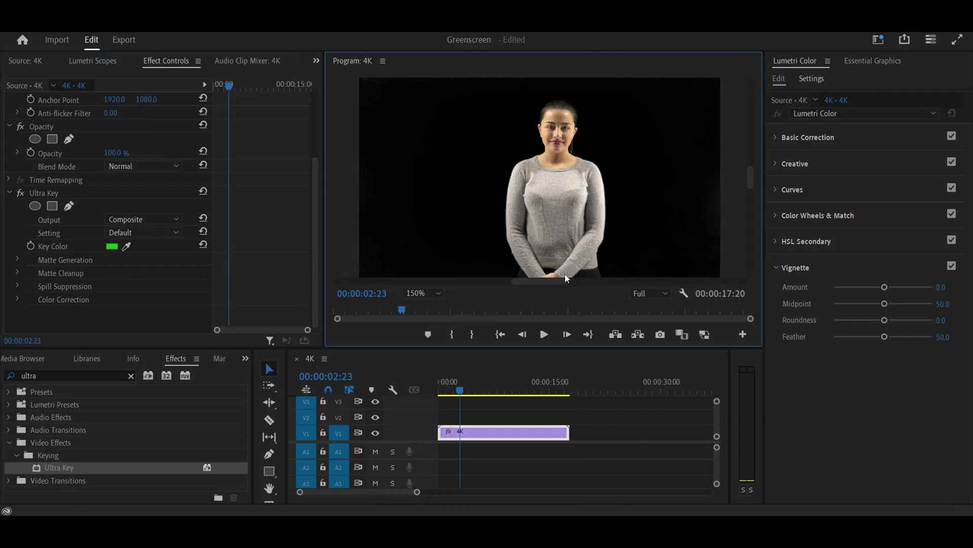
mouse_move(748, 176)
mouse_down()
mouse_move(749, 112)
mouse_move(761, 143)
mouse_up()
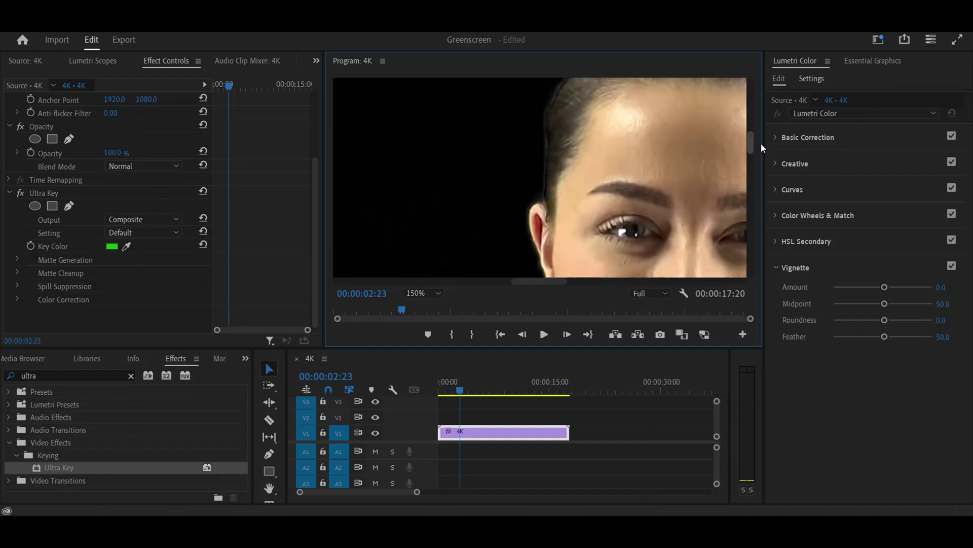
scroll(765, 155, down, 3)
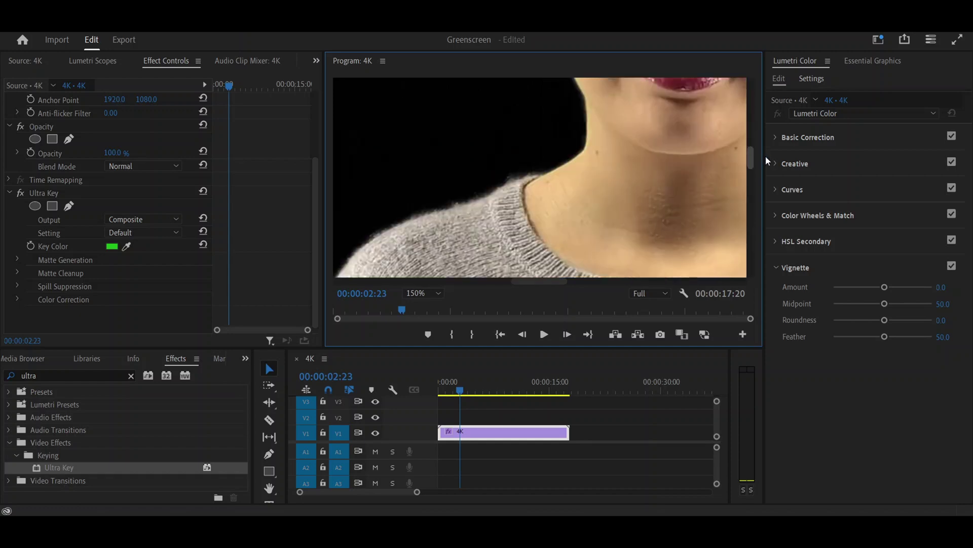
scroll(765, 156, down, 1)
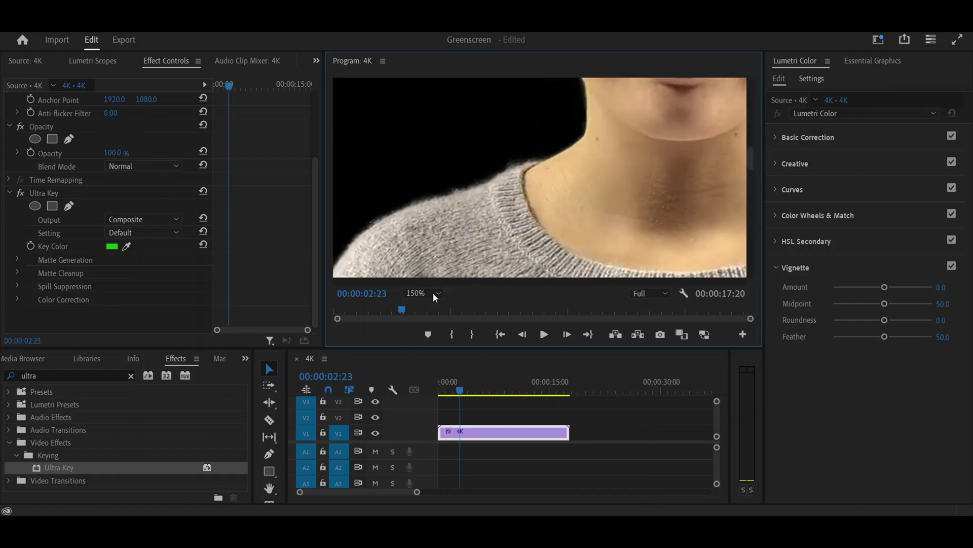
click(433, 293)
click(443, 251)
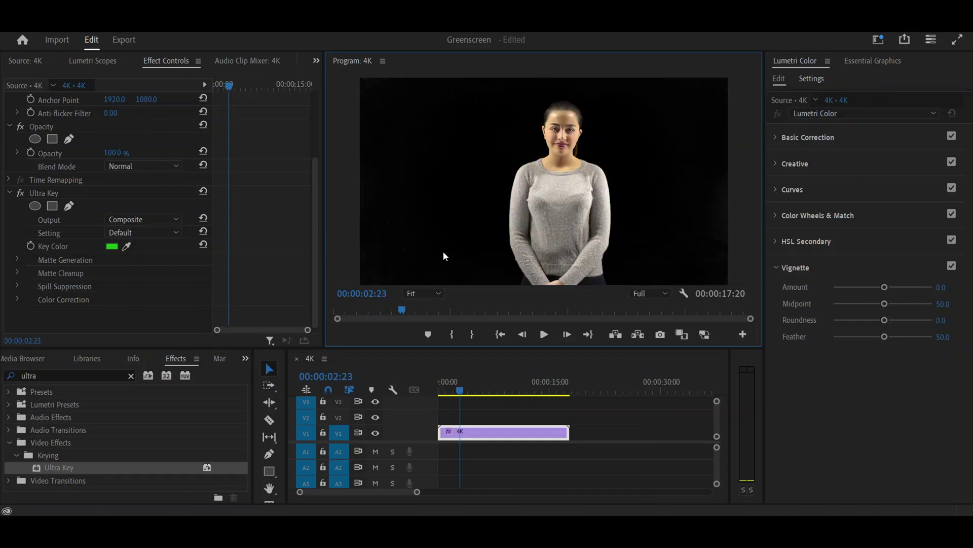
Step: Move the keyed 4K clip up to V2 and place the soft-orange gradient on V1
mouse_move(478, 395)
mouse_down()
mouse_move(517, 391)
mouse_move(500, 393)
mouse_up()
drag(465, 432, 470, 418)
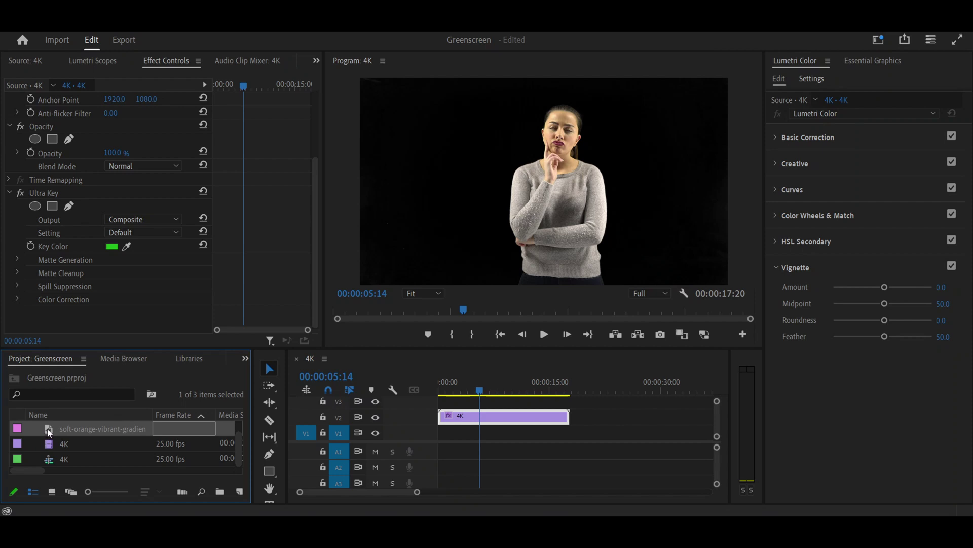
drag(48, 430, 567, 435)
Step: Scale the gradient to 120 so it fills the frame, then scrub to preview the composite
click(514, 430)
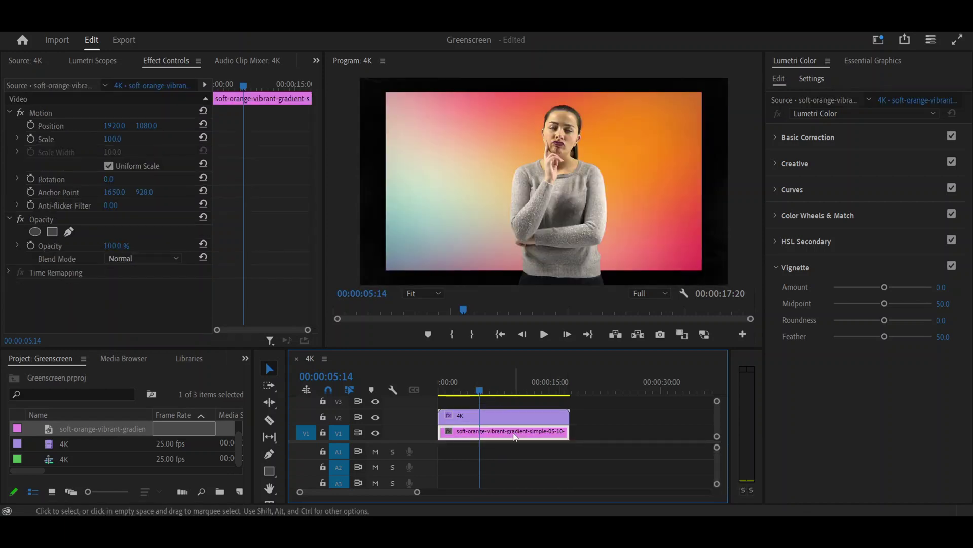
drag(112, 139, 125, 139)
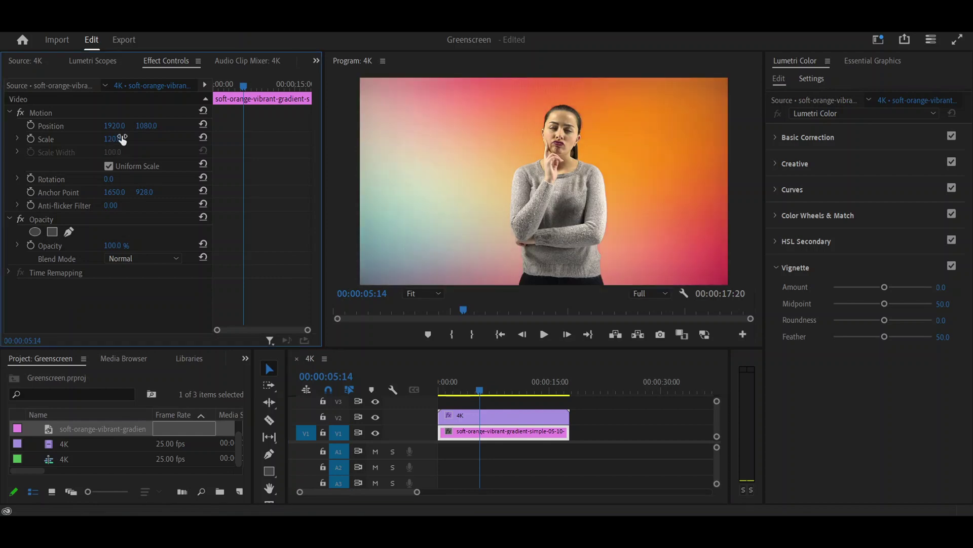
mouse_move(464, 392)
mouse_down()
mouse_move(431, 392)
mouse_move(519, 384)
mouse_up()
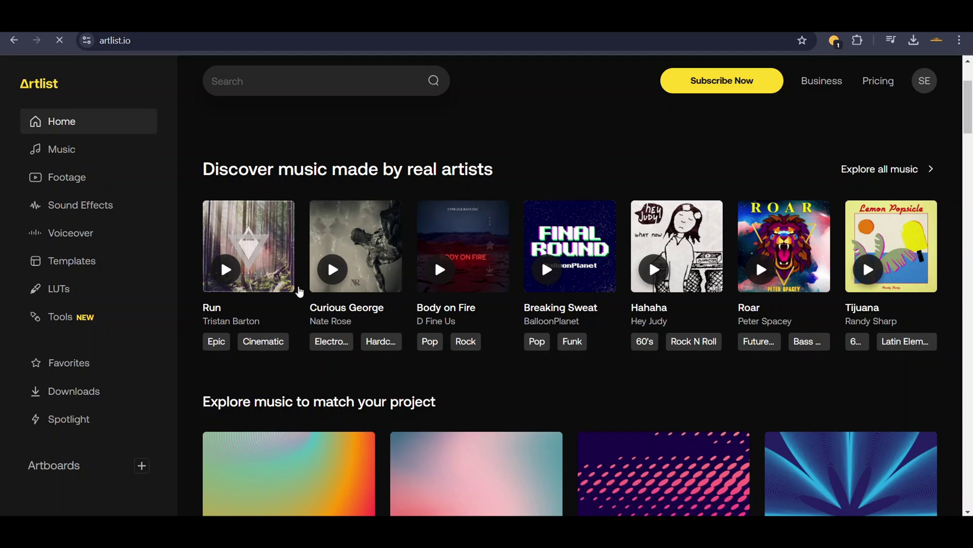
scroll(496, 326, down, 4)
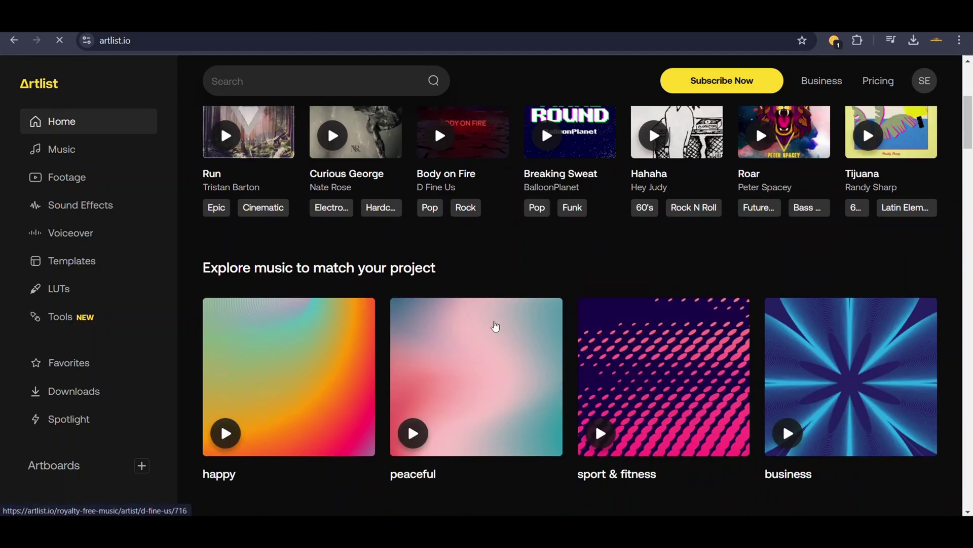
scroll(494, 325, down, 2)
scroll(494, 325, down, 2)
scroll(495, 325, down, 2)
scroll(494, 325, down, 4)
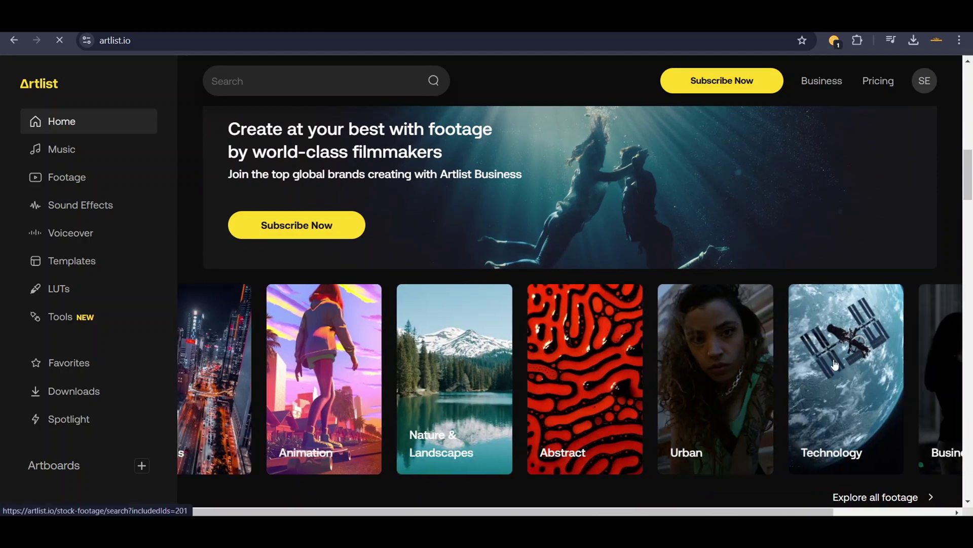
scroll(518, 389, down, 4)
scroll(519, 390, down, 3)
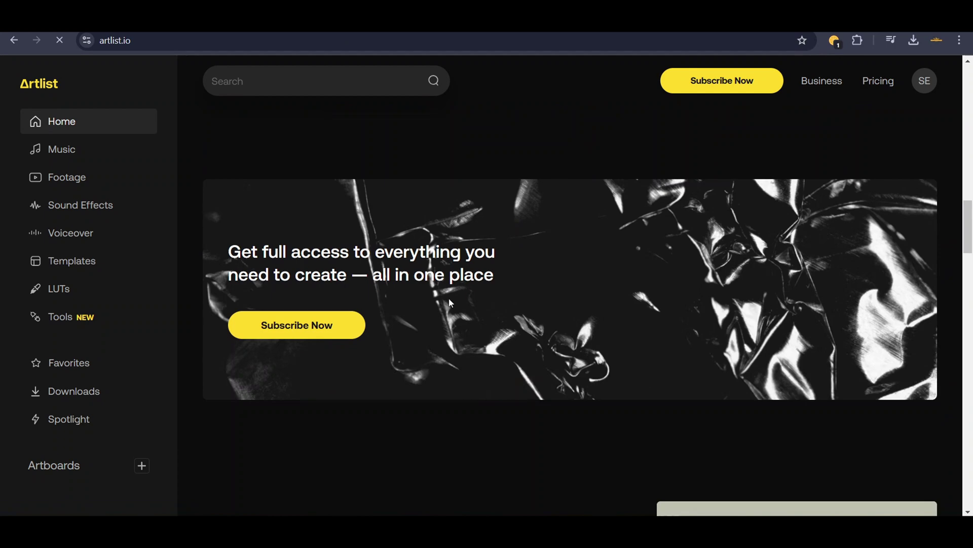
scroll(454, 303, down, 4)
scroll(454, 303, down, 3)
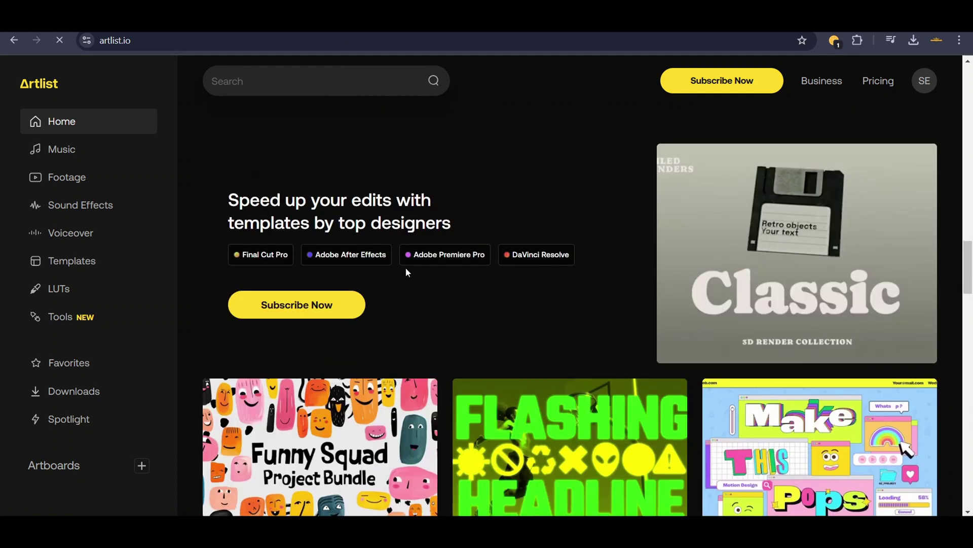
scroll(467, 349, down, 3)
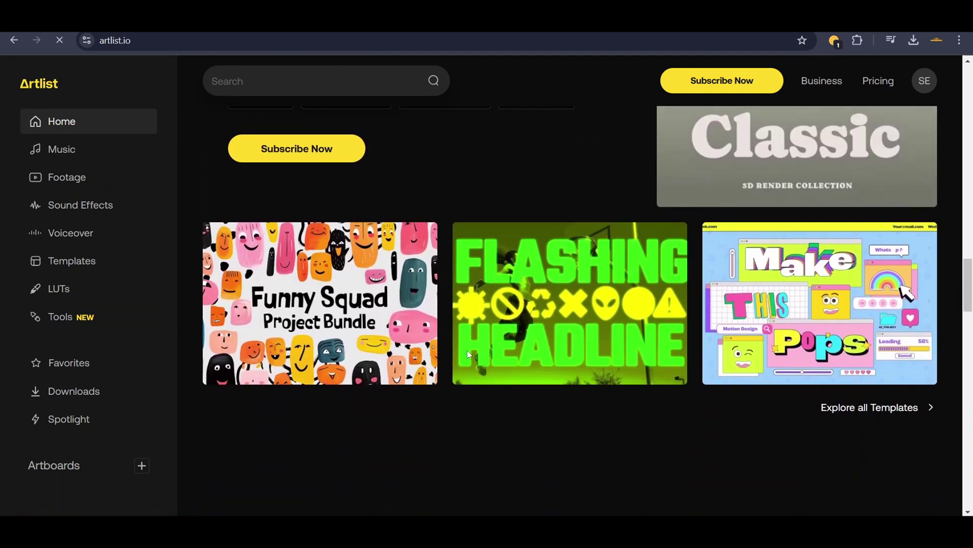
scroll(467, 349, down, 4)
scroll(468, 356, down, 2)
scroll(468, 355, down, 3)
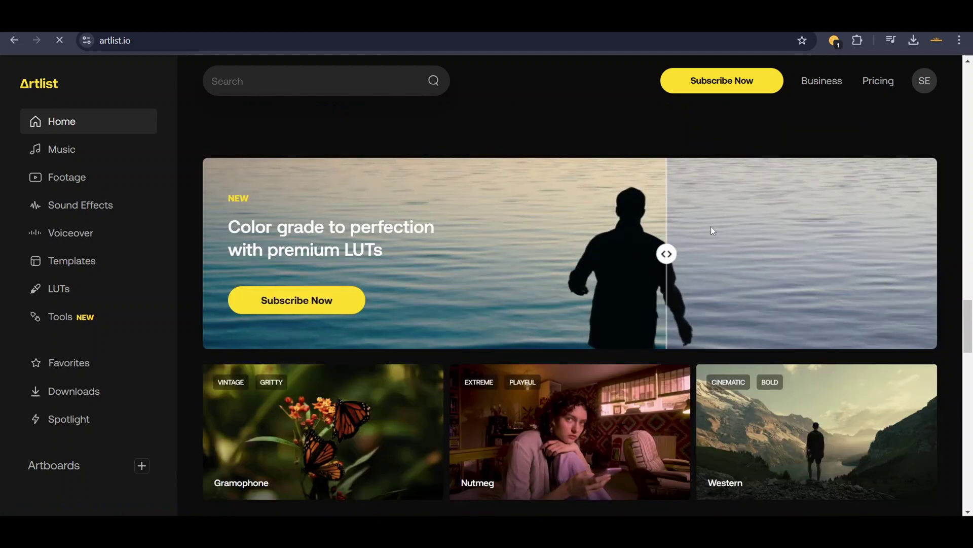
scroll(572, 316, down, 1)
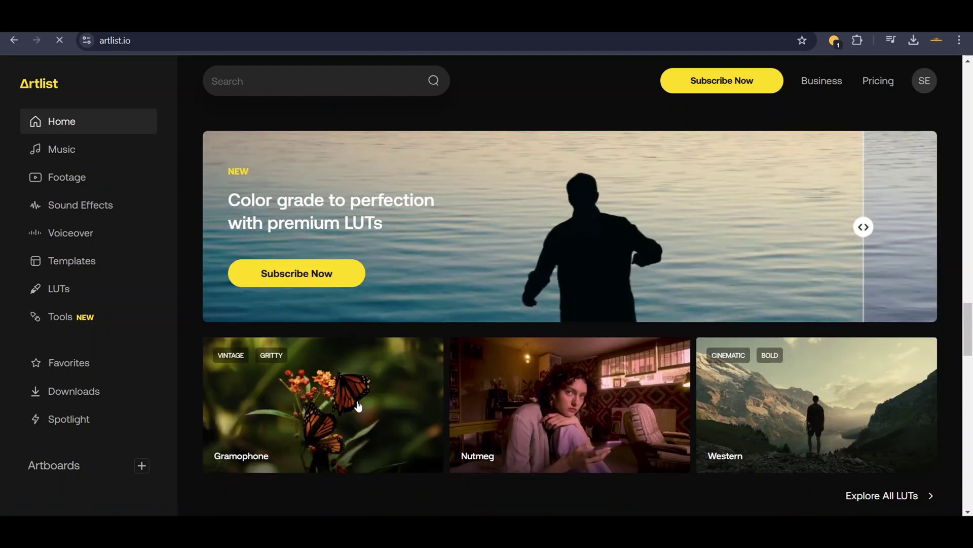